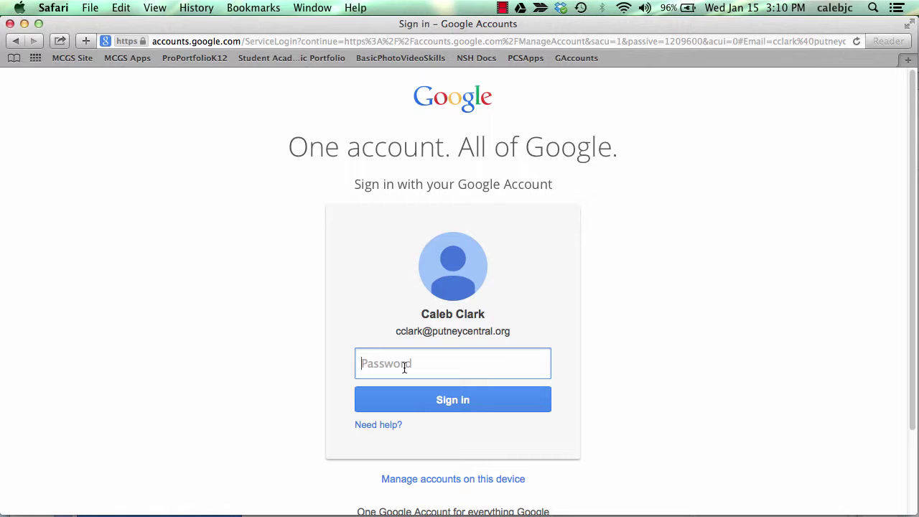
Step: Sign in with the account password and open Google Drive from the Google apps grid
type("•••••••••")
key("Return")
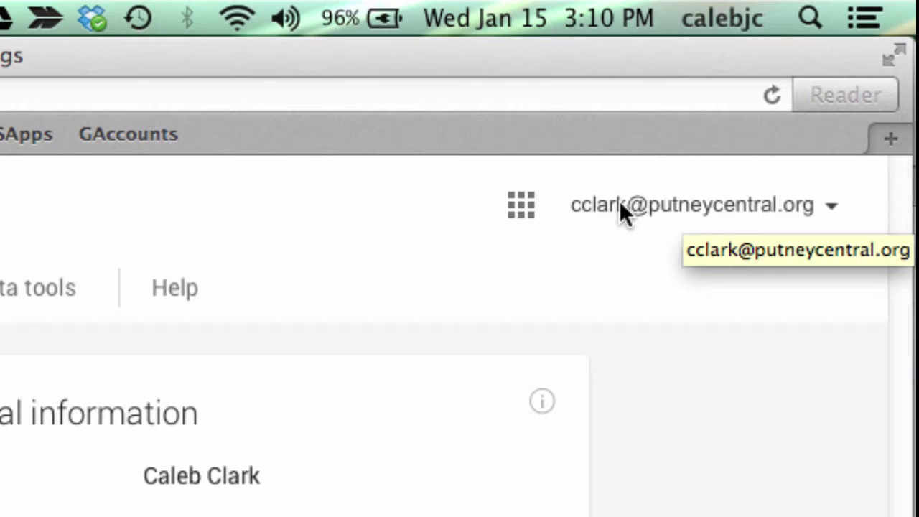
left_click(521, 217)
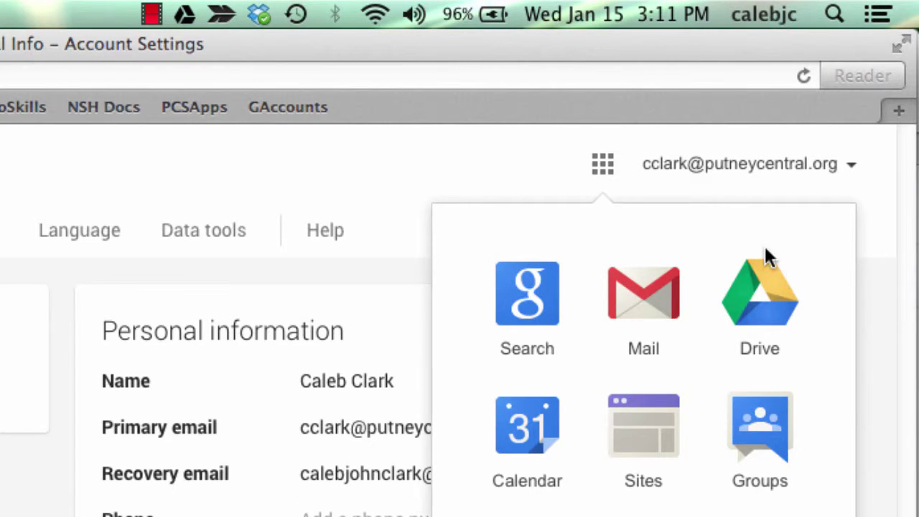
left_click(779, 301)
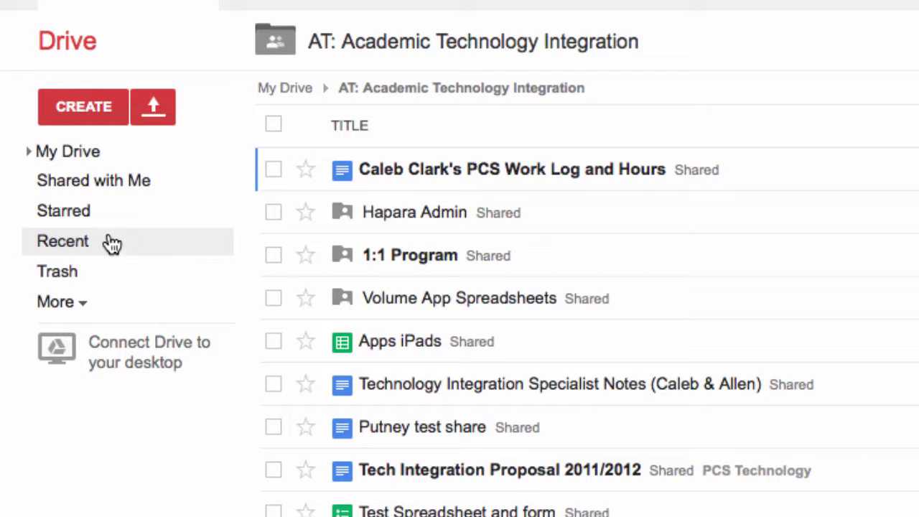
Step: Browse the Recent, Starred and My Drive listings, ending on the Shared with Me list
left_click(55, 243)
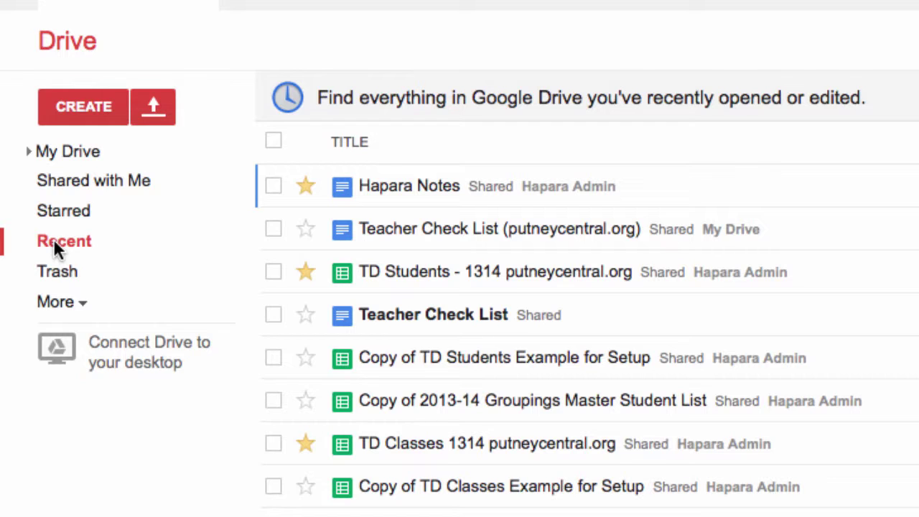
left_click(305, 271)
left_click(66, 219)
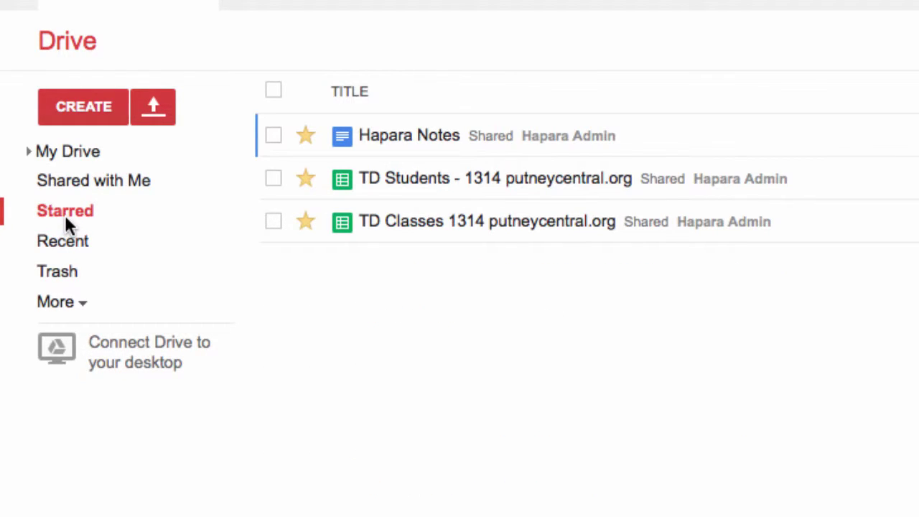
left_click(64, 242)
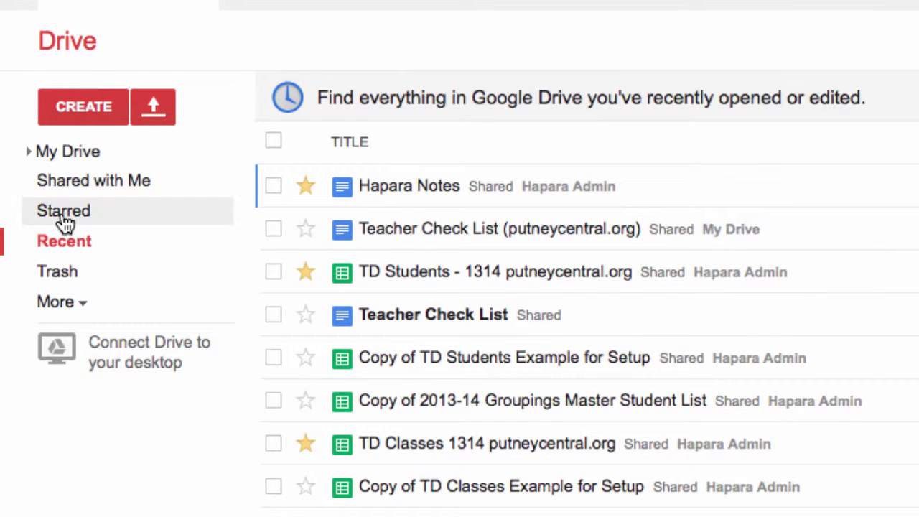
left_click(65, 222)
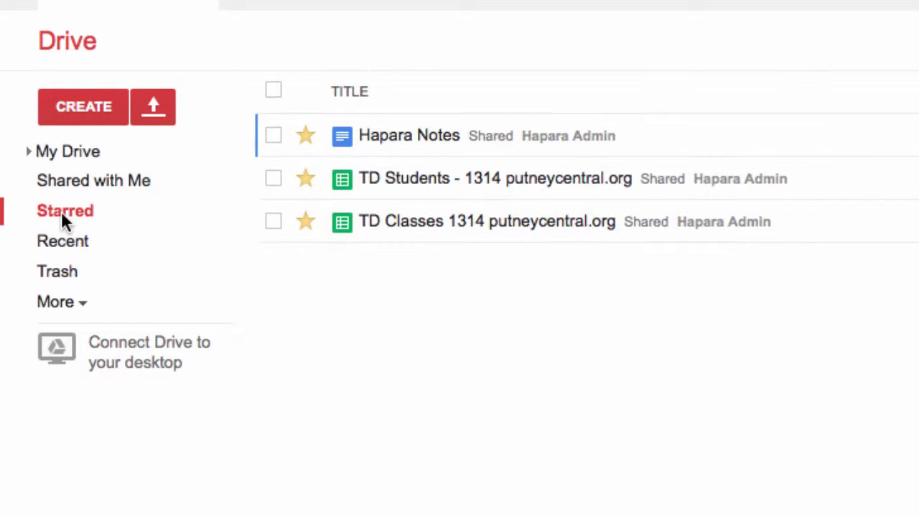
left_click(63, 158)
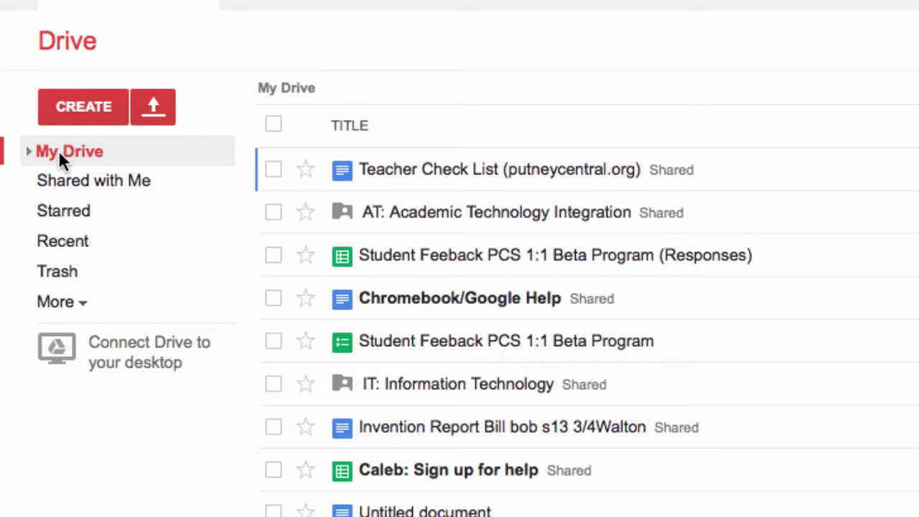
left_click(66, 180)
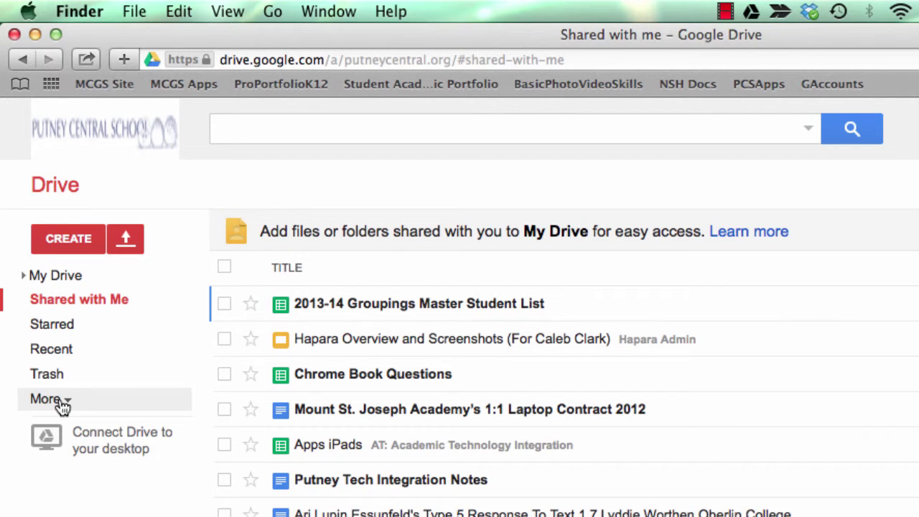
Step: Navigate My Drive › AT: Academic Technology Integration › 1:1 Program to reach the pilot notes
left_click(72, 307)
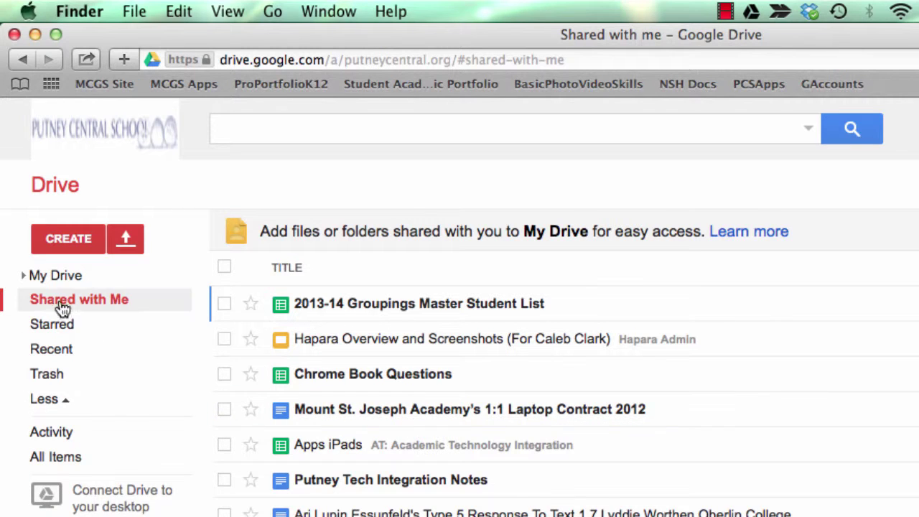
left_click(29, 280)
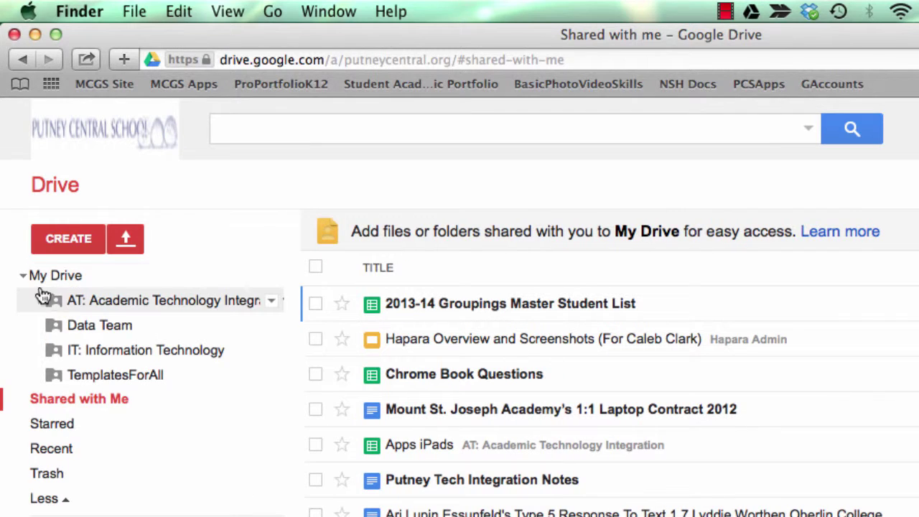
left_click(61, 302)
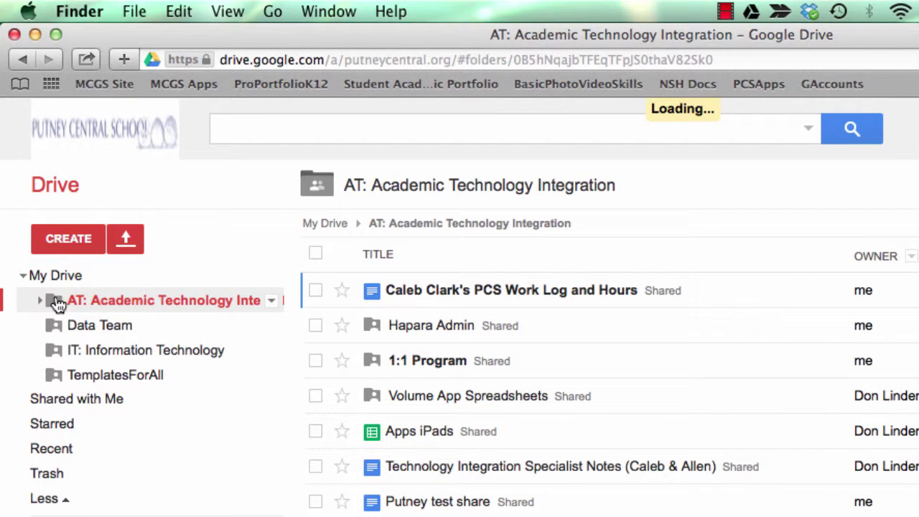
left_click(42, 302)
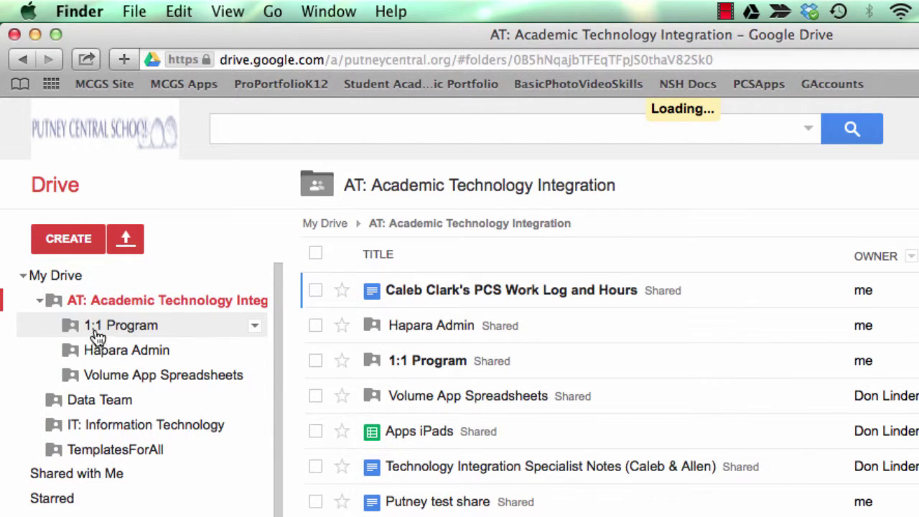
left_click(95, 328)
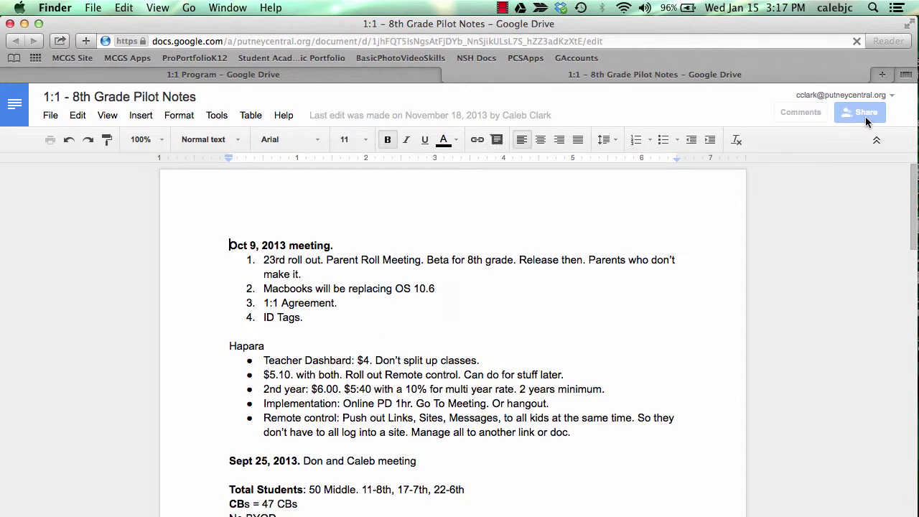
Step: Open the document's sharing settings, check a collaborator's Can edit permission, and start inviting people
left_click(864, 116)
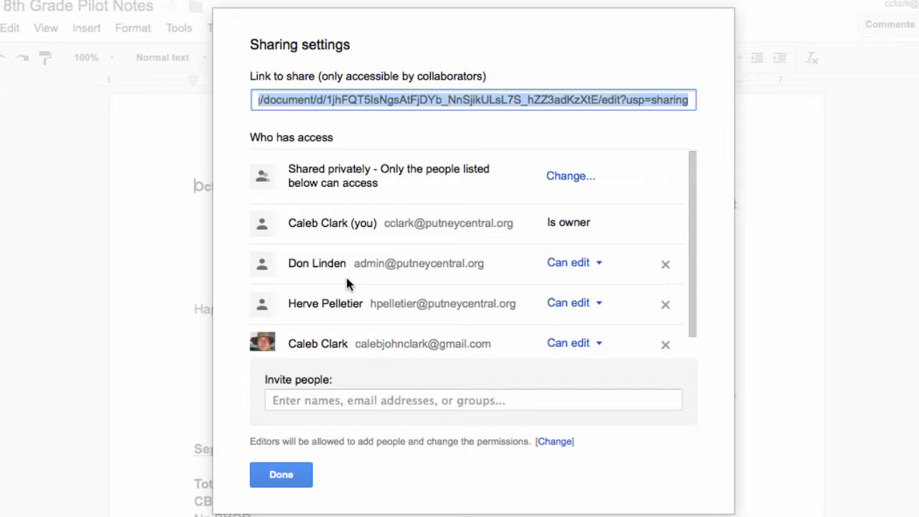
scroll(493, 307, "down", 1)
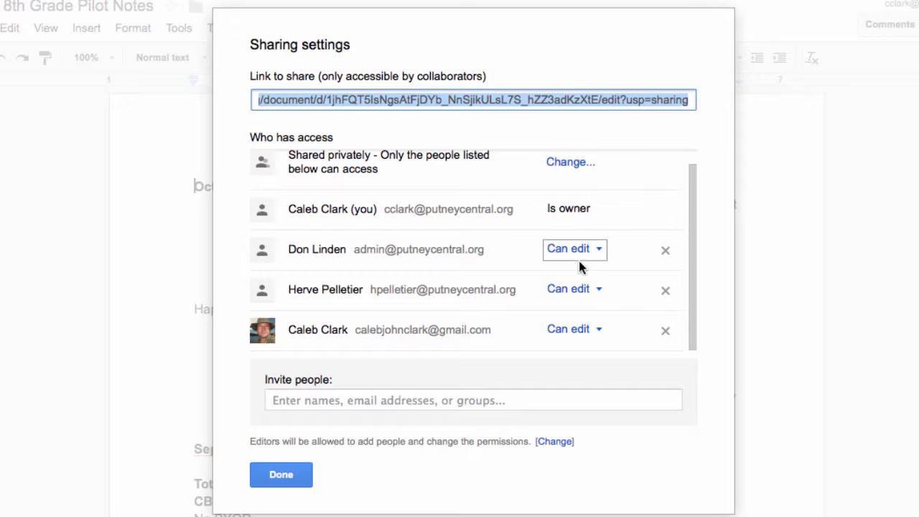
left_click(600, 292)
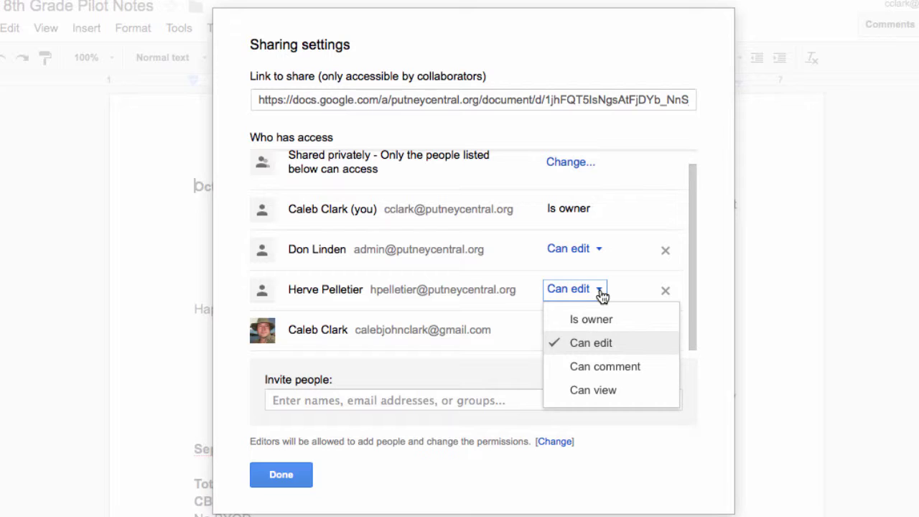
left_click(601, 292)
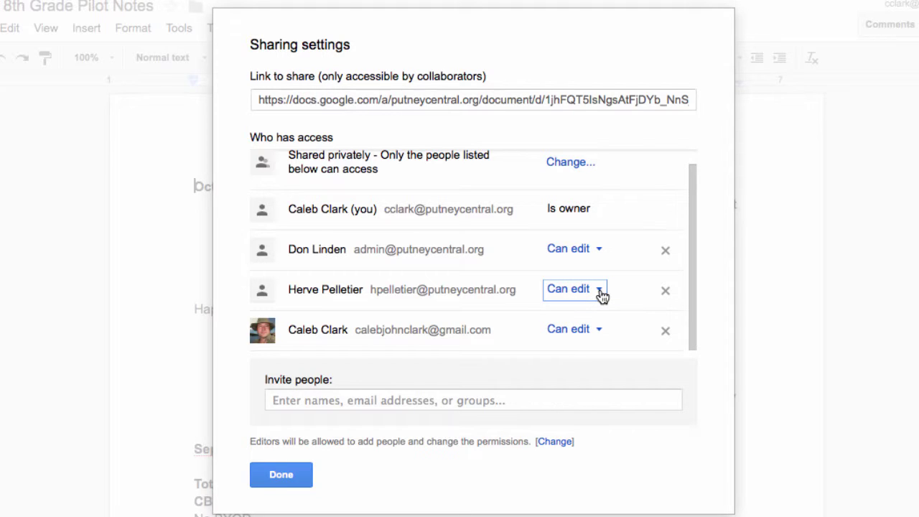
left_click(369, 392)
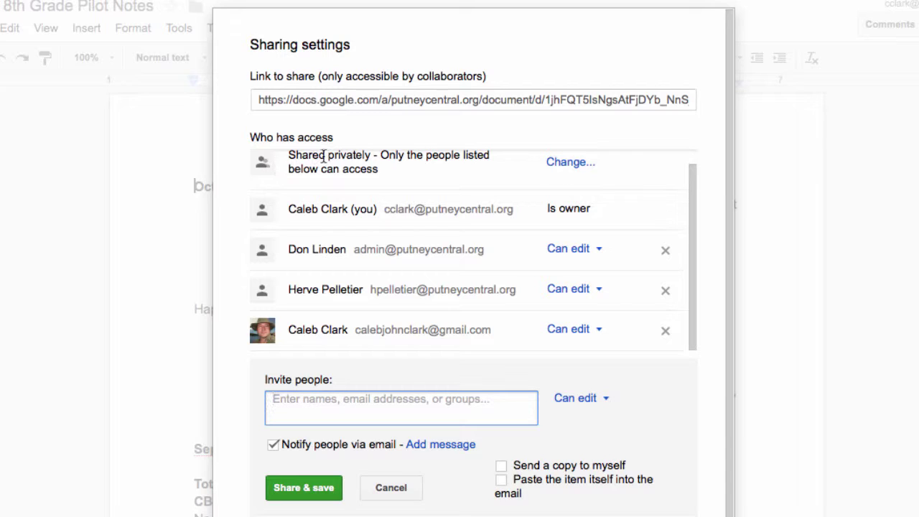
left_click(561, 165)
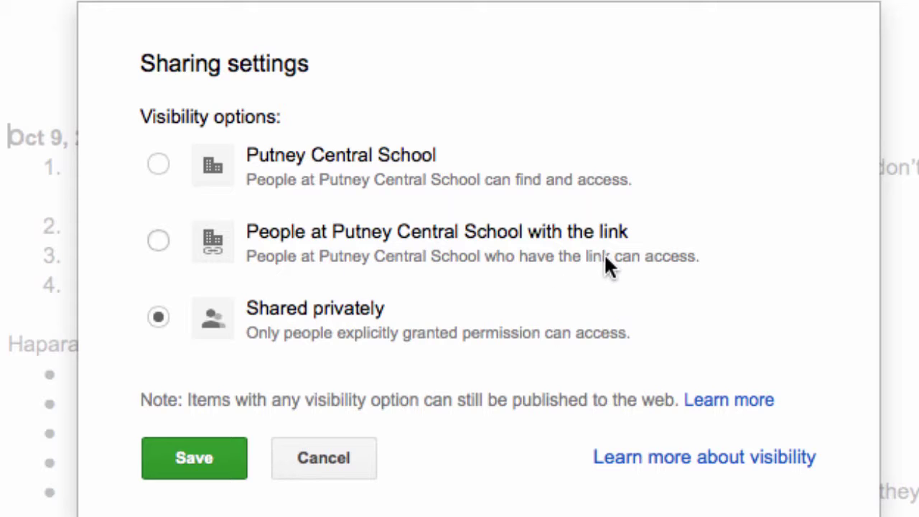
left_click(559, 262)
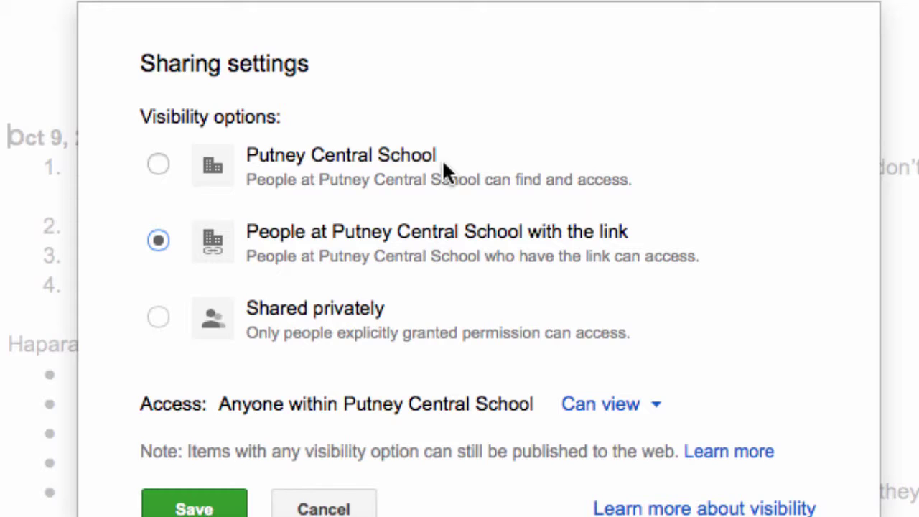
left_click(158, 317)
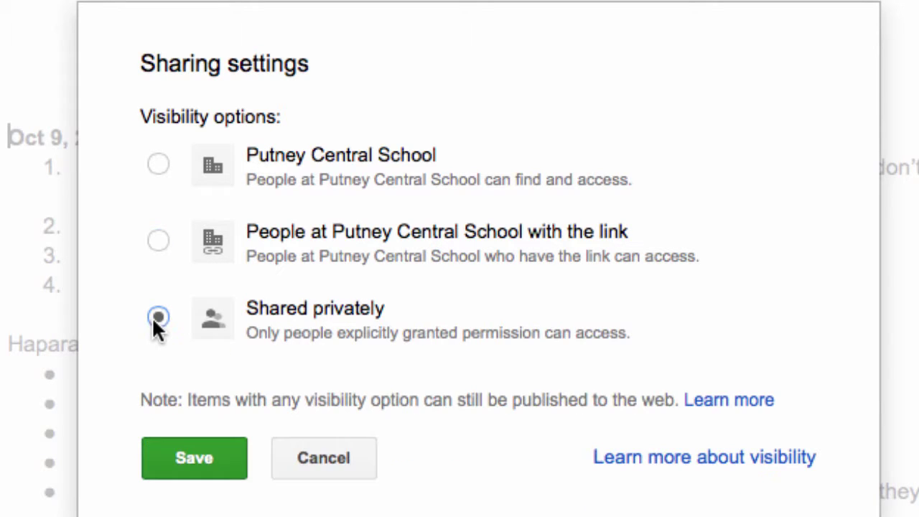
left_click(303, 457)
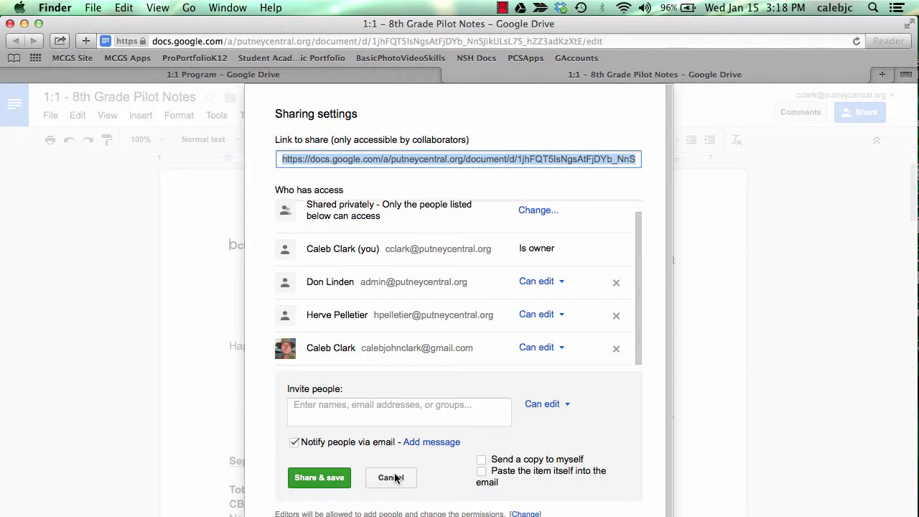
Step: Close the sharing settings unchanged and briefly toggle the extra Drive views
left_click(392, 477)
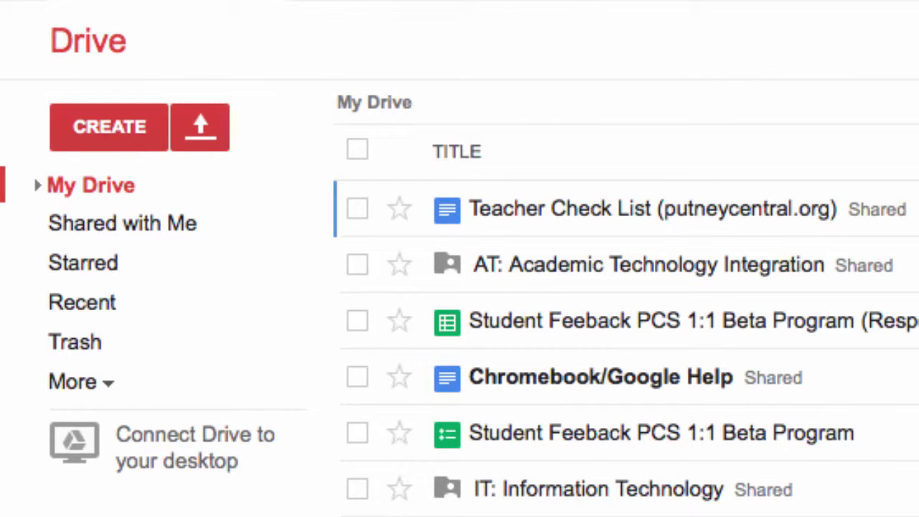
left_click(106, 391)
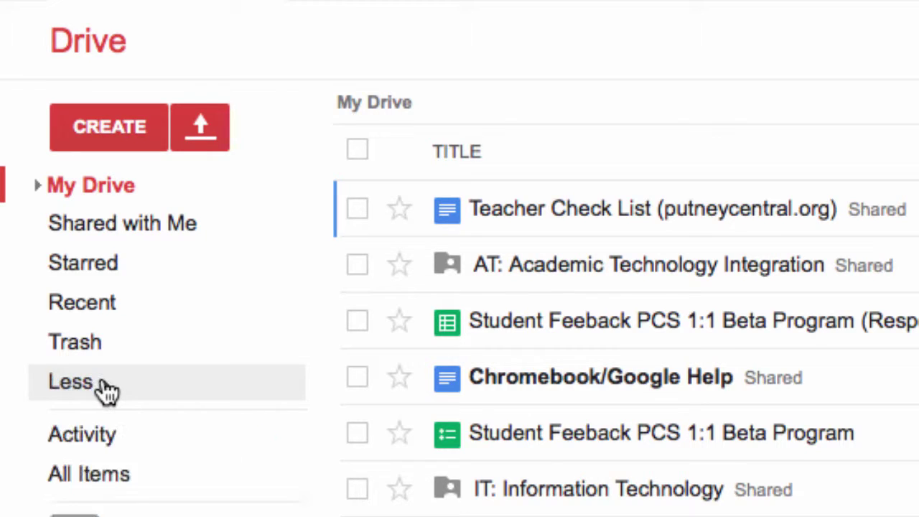
left_click(106, 388)
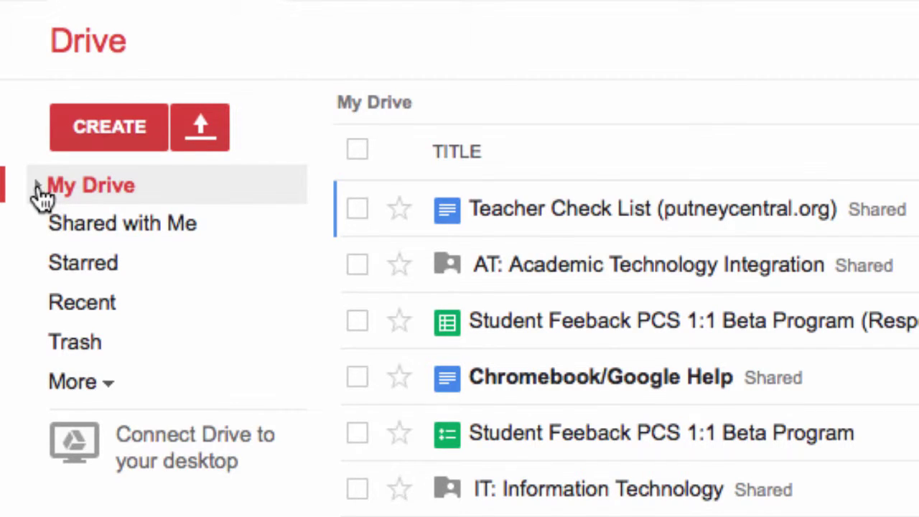
Step: Expand My Drive, open the AT: Academic Technology Integration folder, and show its Share actions
left_click(38, 188)
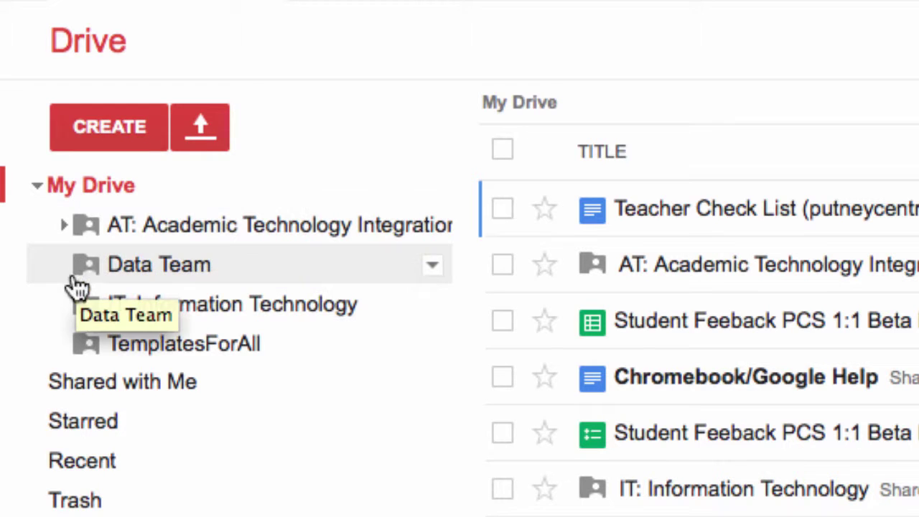
left_click(64, 227)
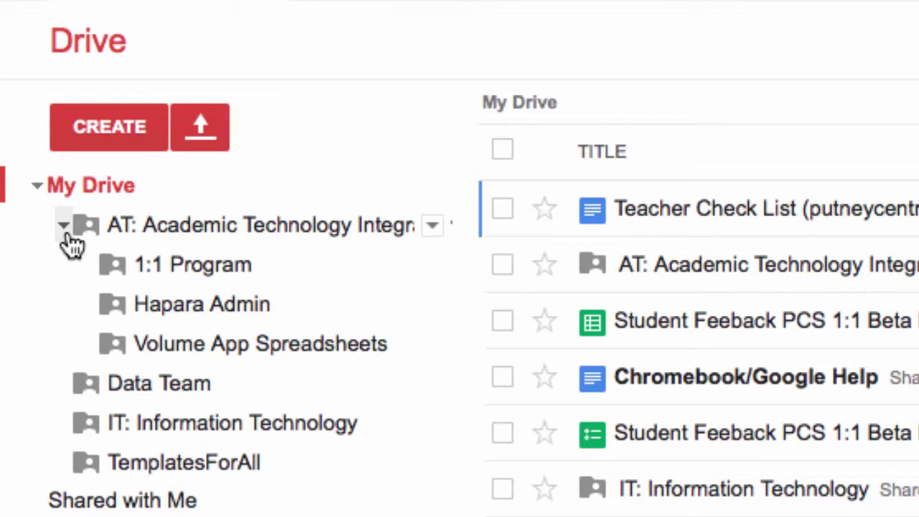
left_click(288, 224)
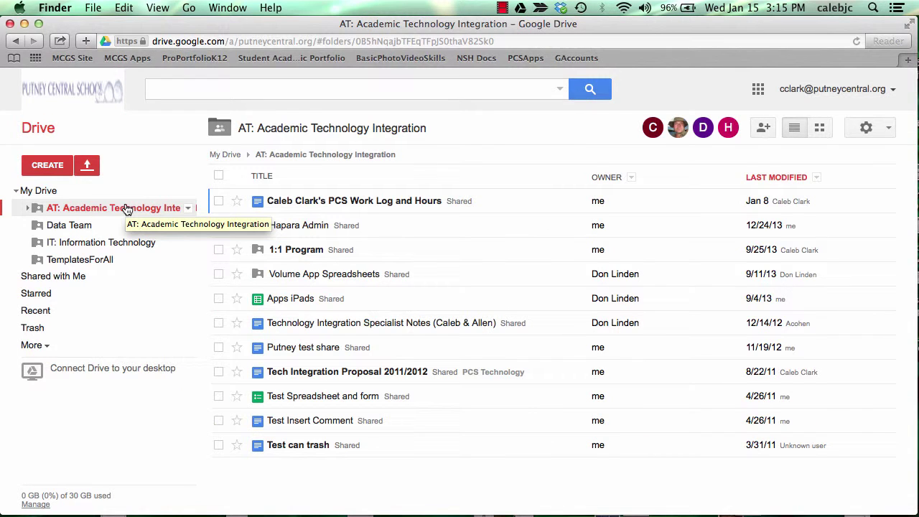
left_click(189, 209)
mouse_move(221, 310)
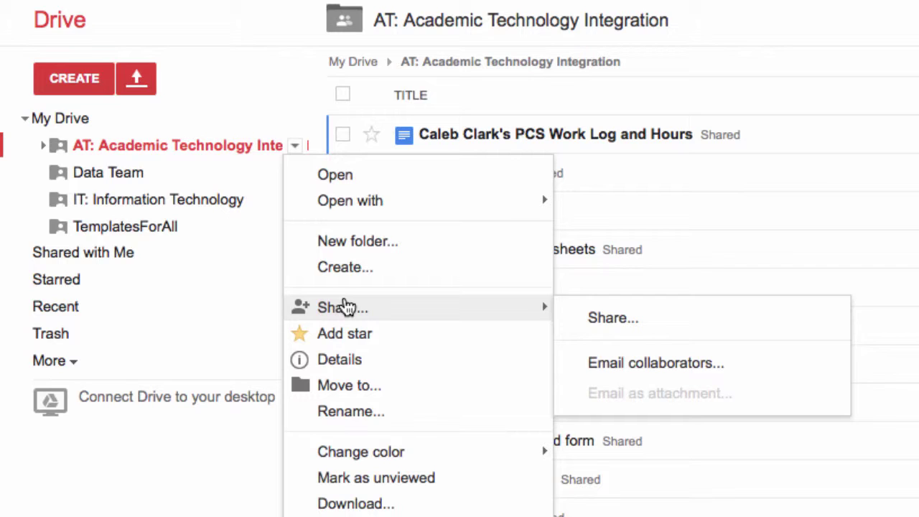
Step: Dismiss the folder's action menu, nudge the PCS Work Log and Hours doc, and reopen the AT folder
left_click(235, 88)
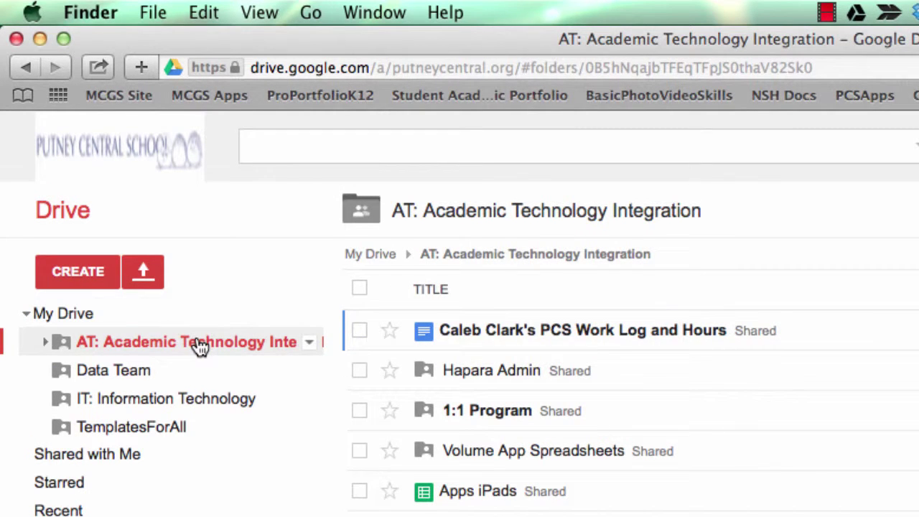
mouse_move(428, 343)
left_mouse_down()
mouse_move(409, 330)
mouse_move(265, 316)
mouse_move(250, 352)
mouse_move(400, 338)
mouse_move(421, 344)
left_mouse_up()
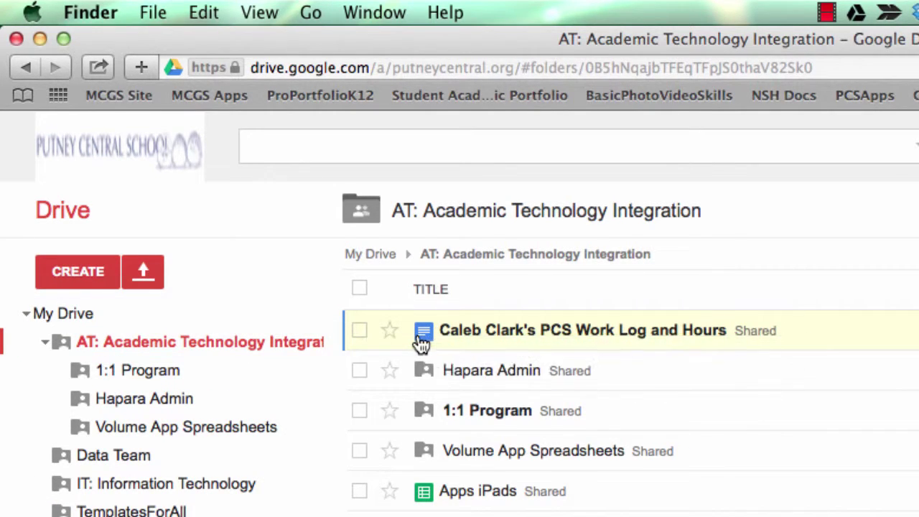
left_click(370, 253)
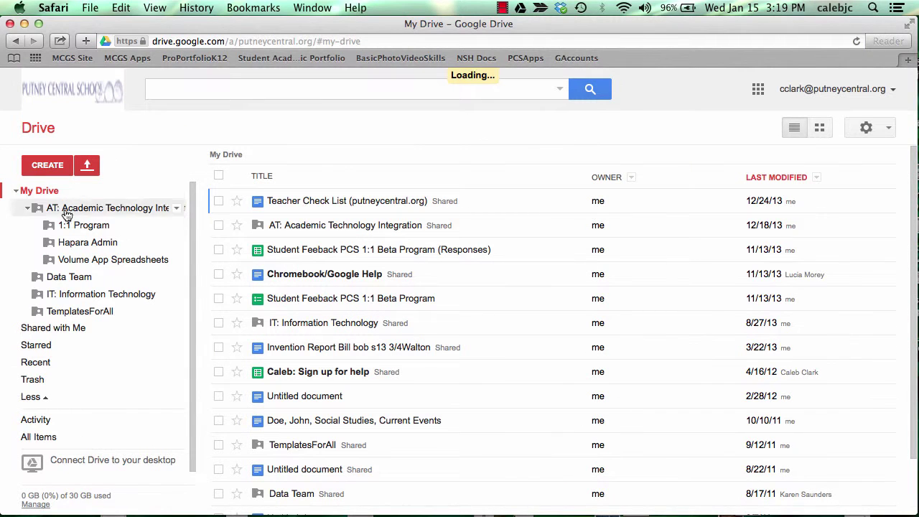
left_click(66, 213)
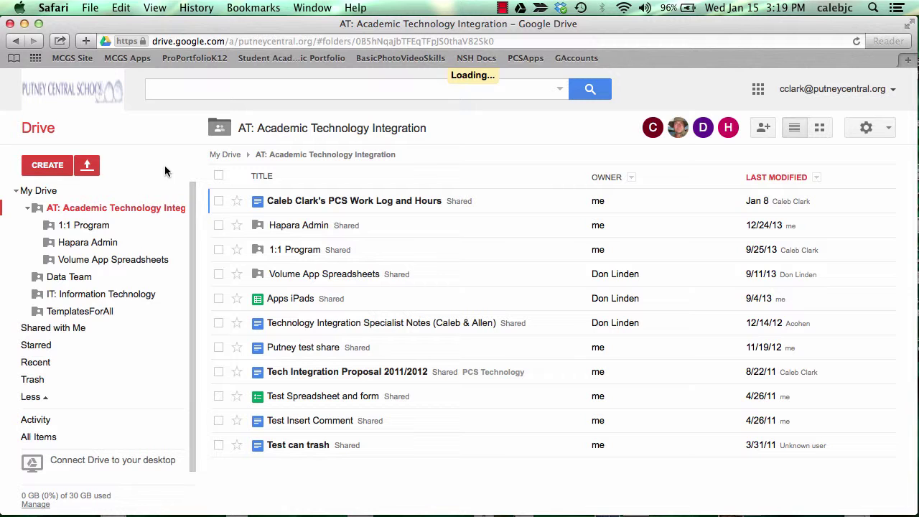
Step: Search Drive for 'notes' and drag Putney Tech Integration Notes into the AT: Academic Technology Integration folder
left_click(17, 189)
left_click(237, 86)
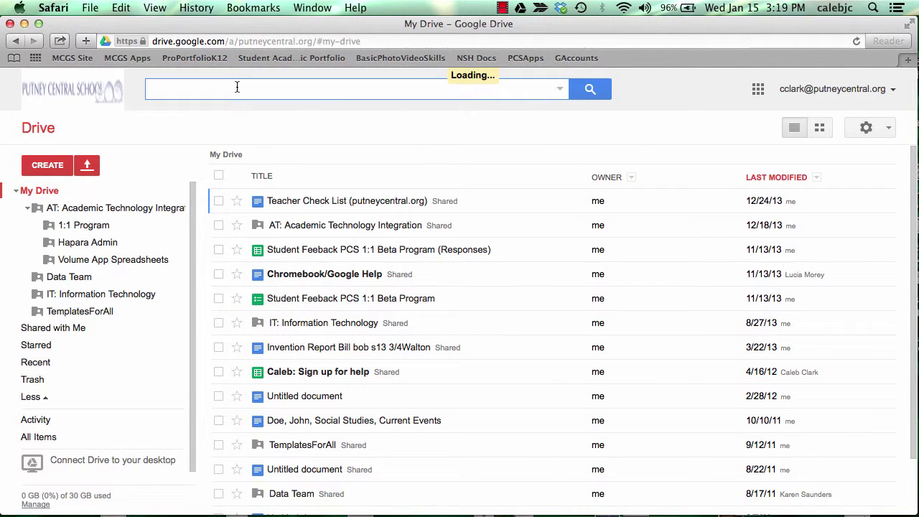
type("notes")
key("Return")
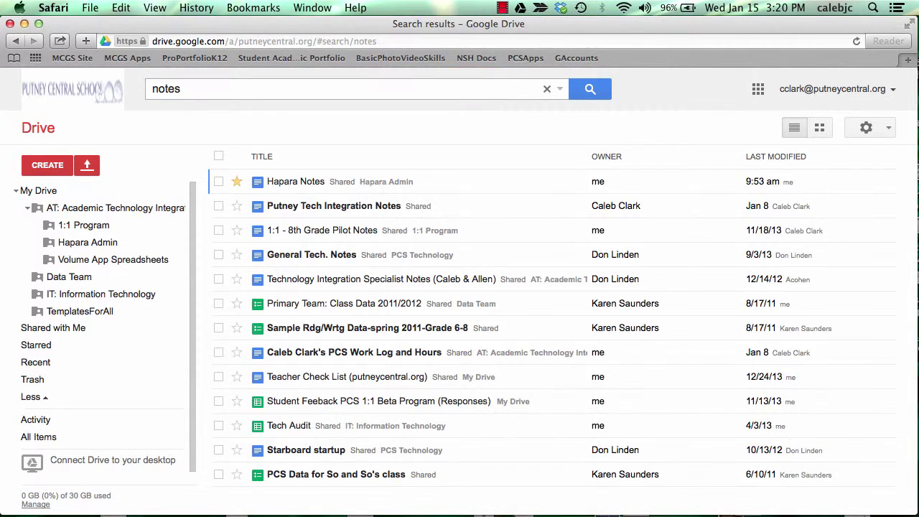
key("super+bracketleft")
type("notes")
key("Return")
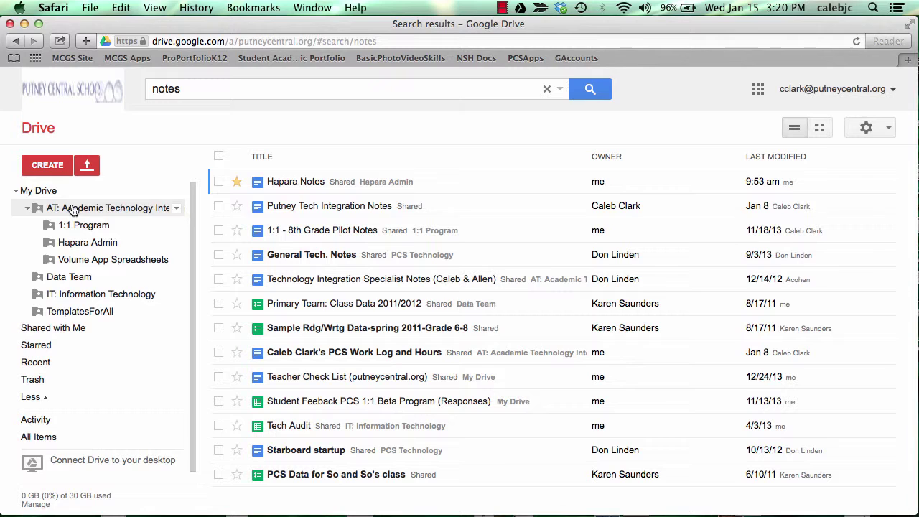
left_click_drag(284, 207, 138, 213)
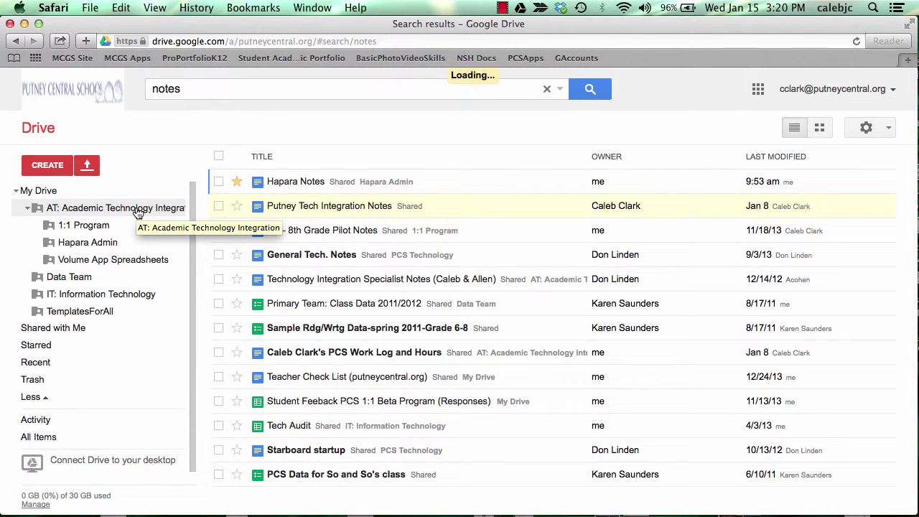
left_click(135, 207)
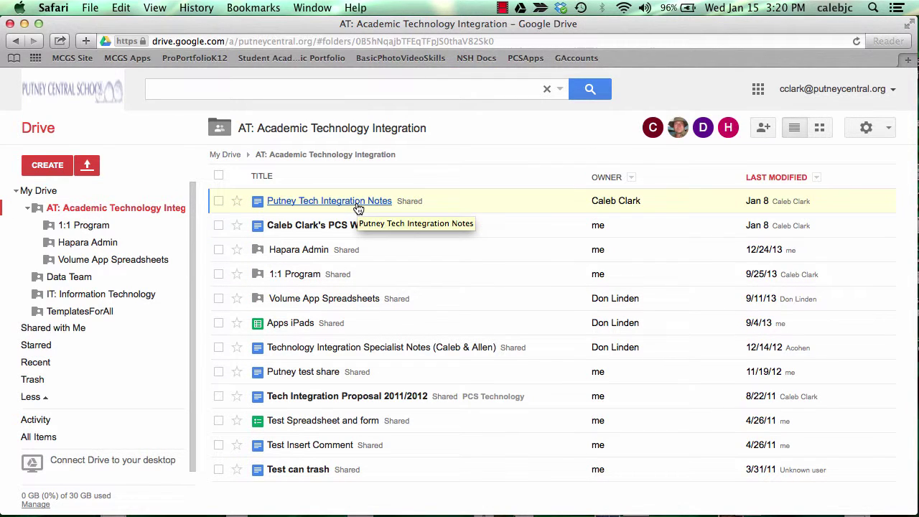
Step: Return to My Drive, review the Starred files list, then go back to My Drive
key("super+bracketleft")
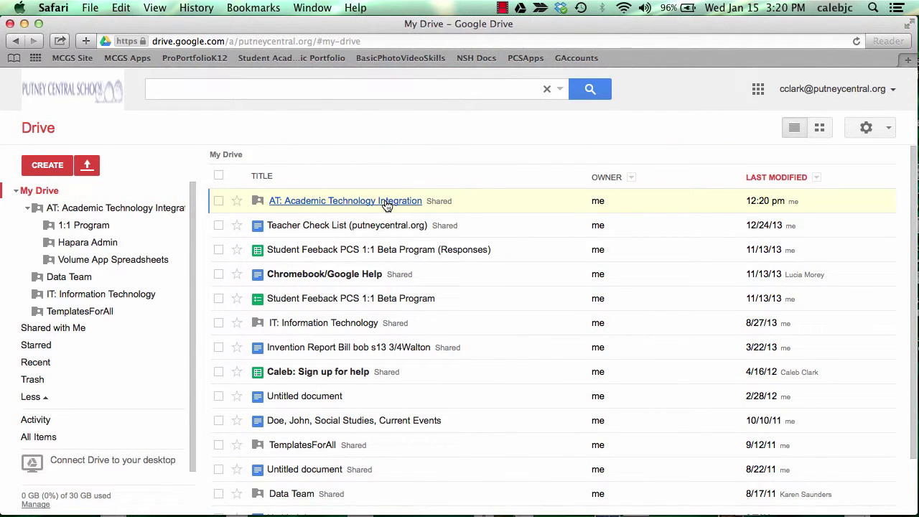
scroll(480, 272, "down", 3)
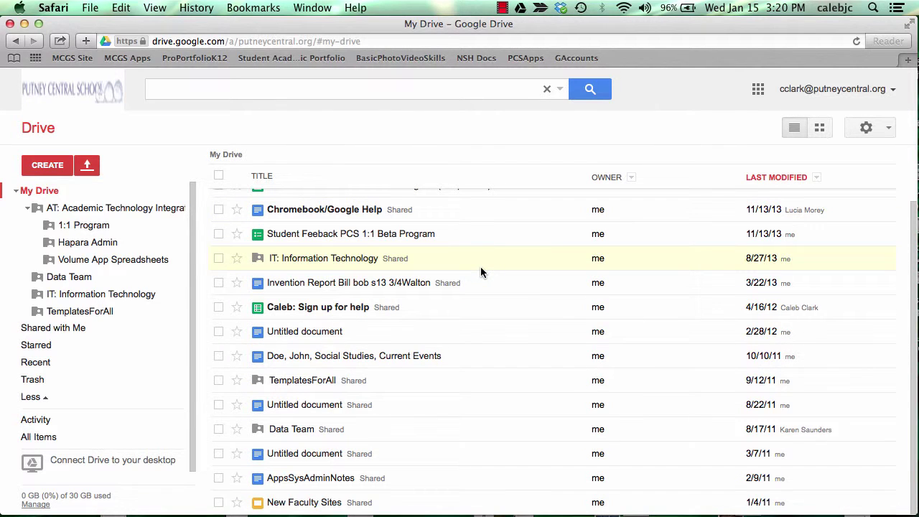
scroll(480, 271, "up", 3)
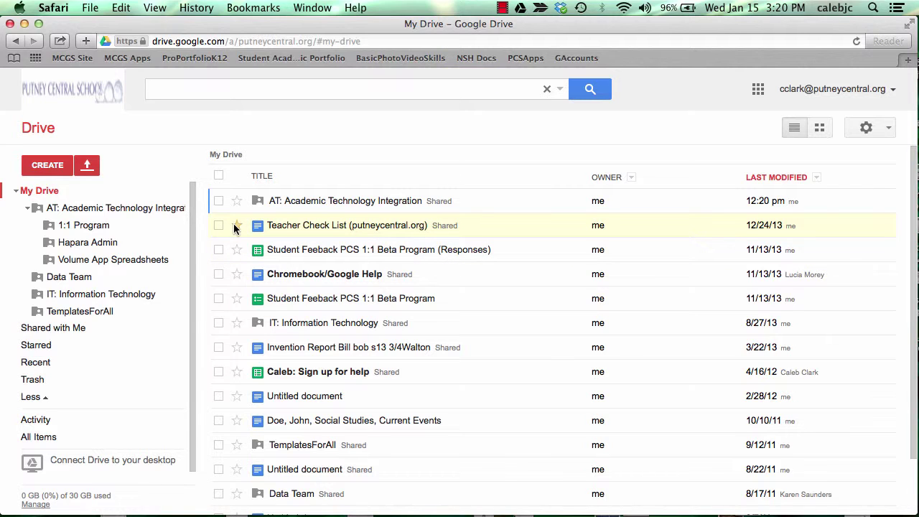
left_click(55, 345)
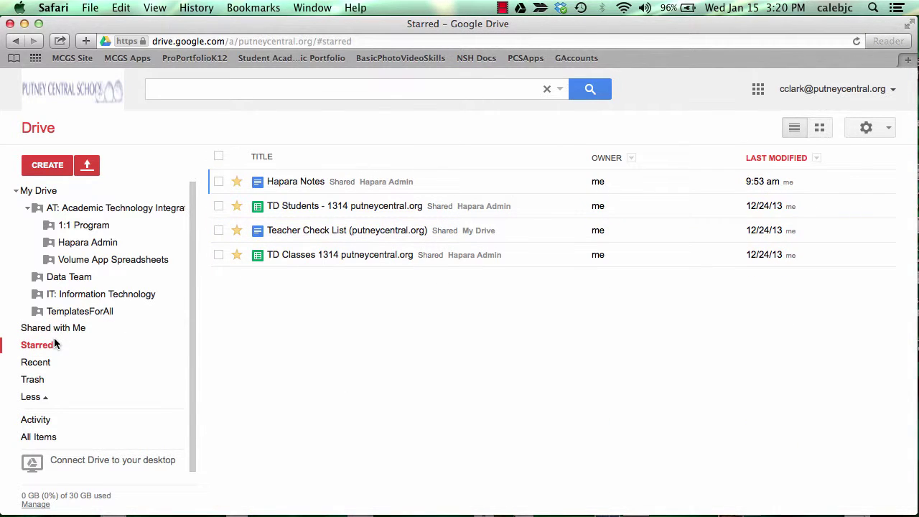
left_click(51, 191)
Step: Select Teacher Check List, the AT folder and Student Feeback PCS 1:1 Beta Program, then show More actions
left_click(219, 224)
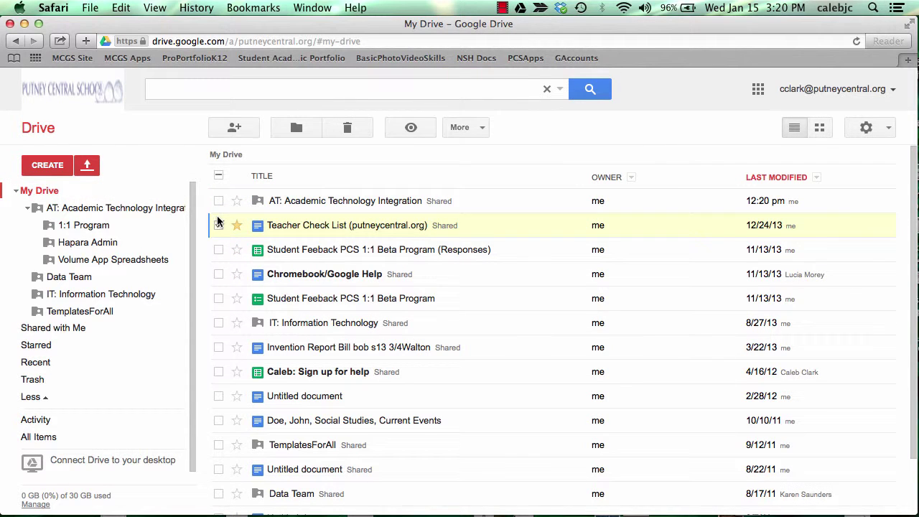
left_click(219, 201)
left_click(219, 298)
left_click(480, 129)
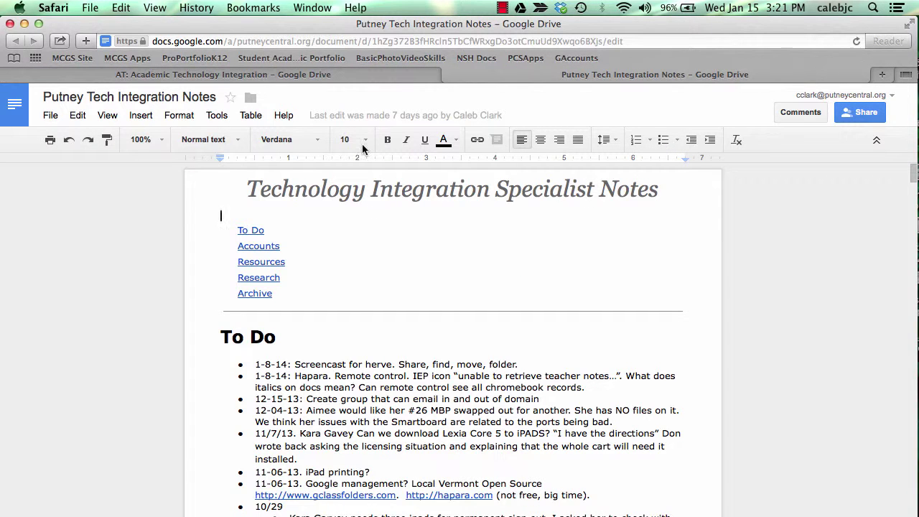
left_click(361, 75)
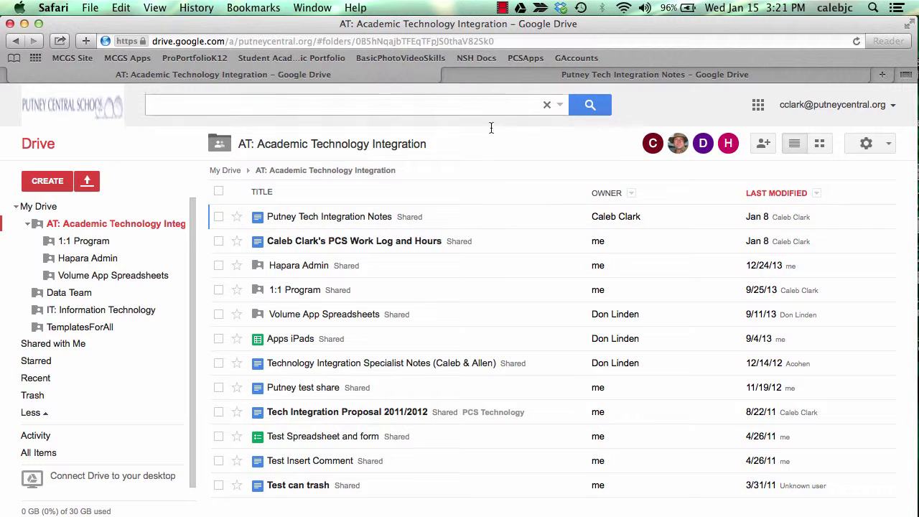
left_click(504, 74)
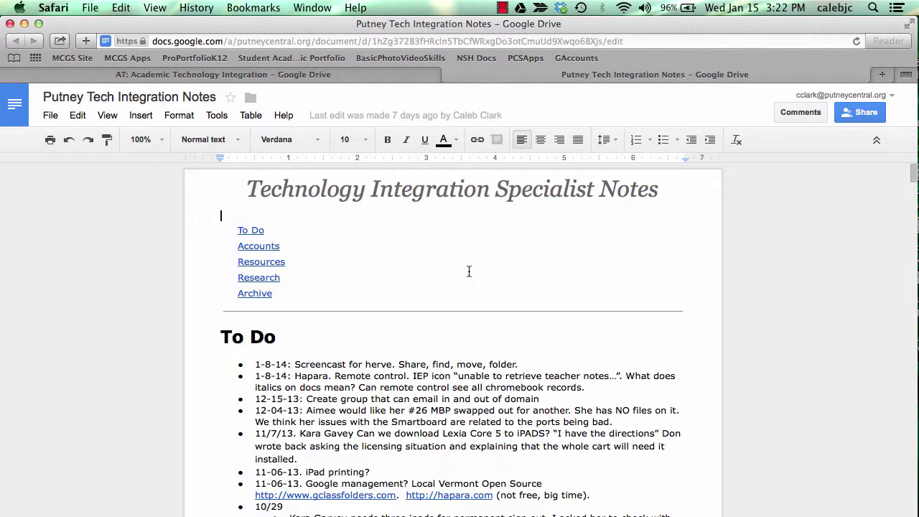
left_click(252, 247)
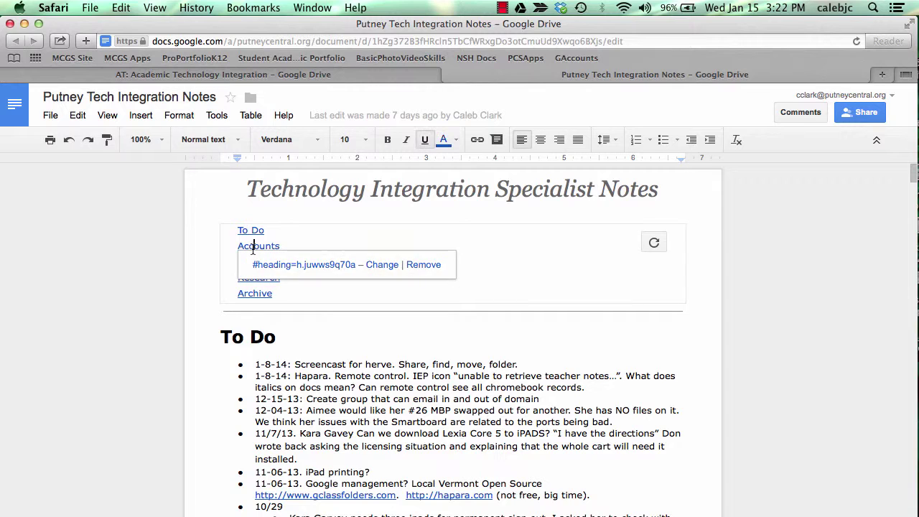
left_click(323, 188)
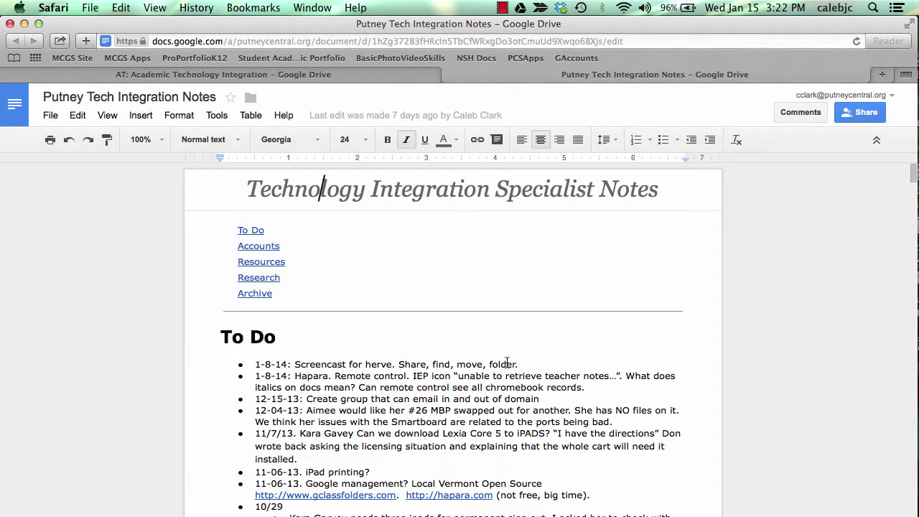
left_click_drag(518, 364, 325, 360)
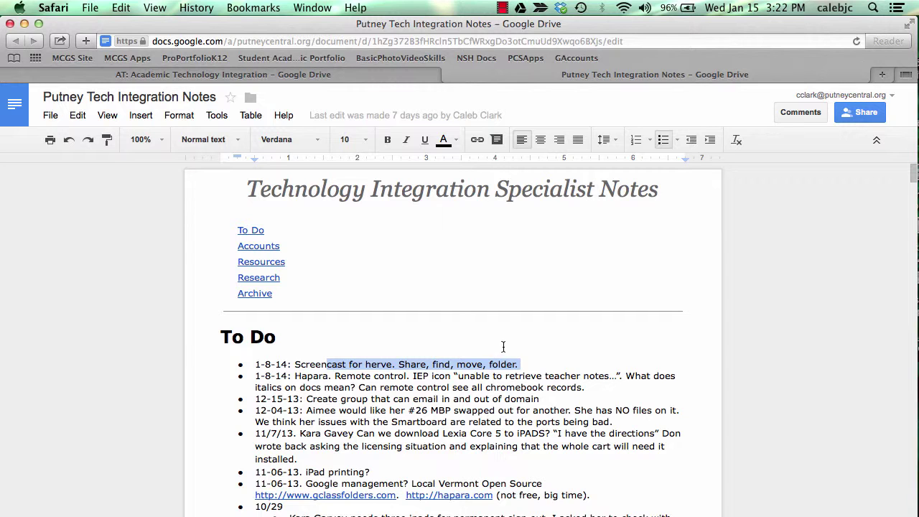
left_click(370, 75)
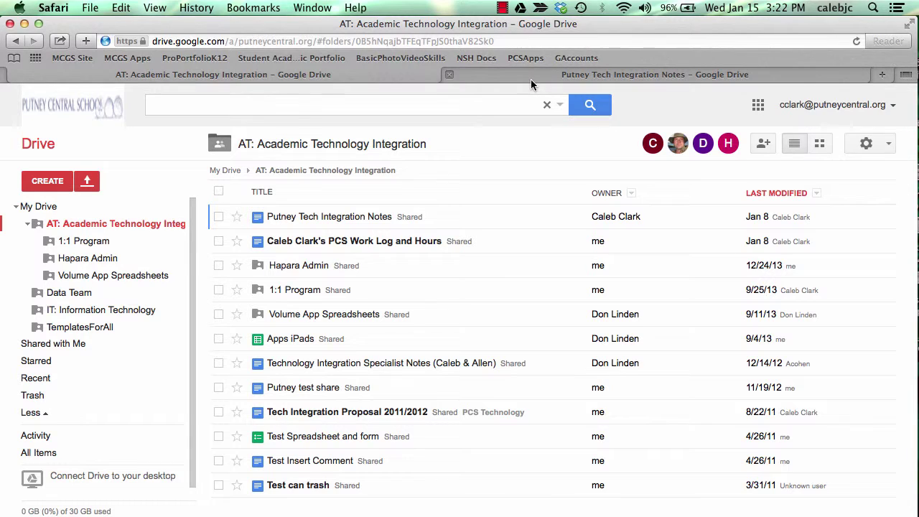
left_click(498, 74)
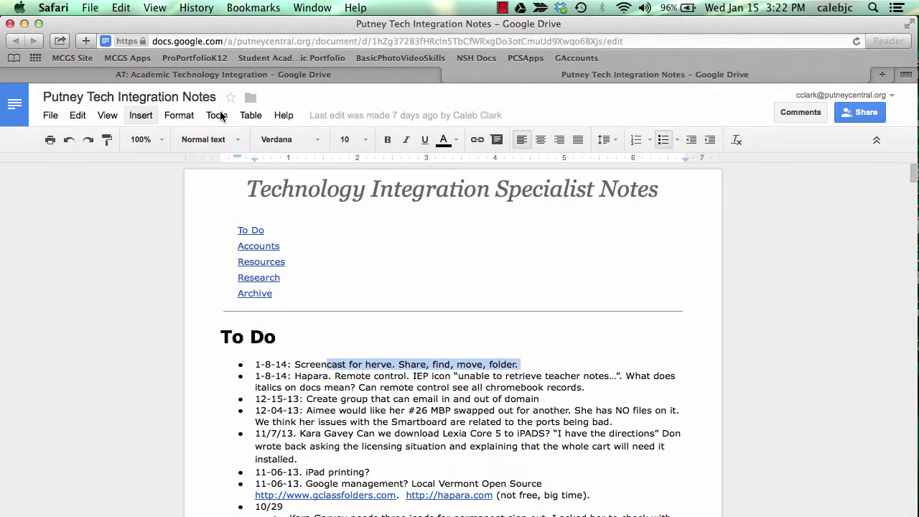
left_click(124, 104)
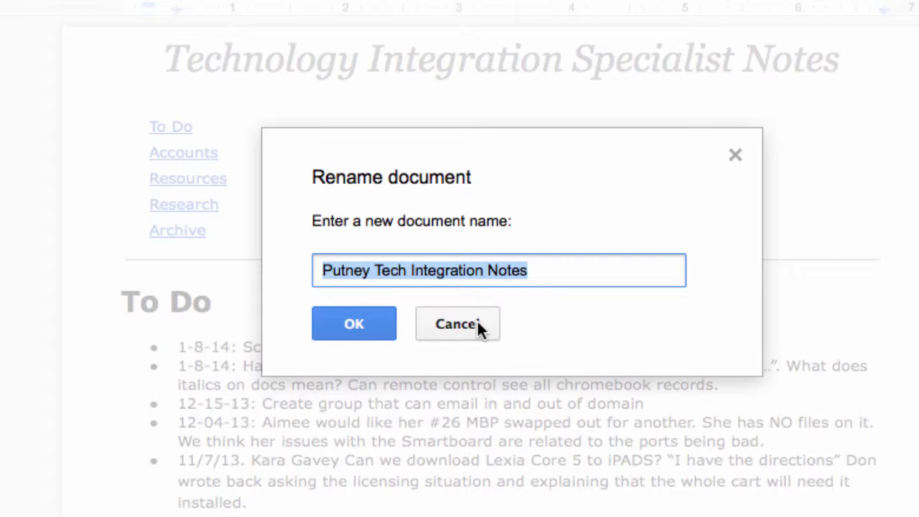
left_click(477, 323)
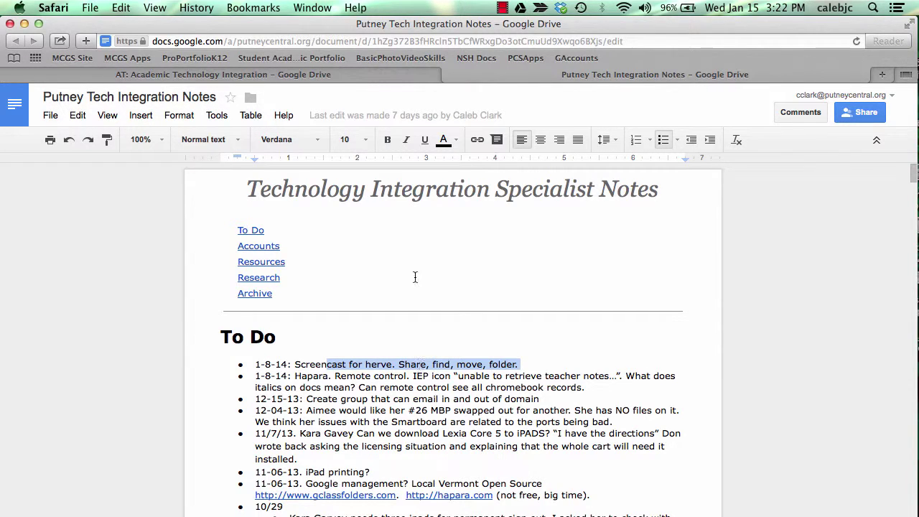
Step: Switch back to the AT: Academic Technology Integration Drive tab and scroll through its files
left_click(335, 75)
scroll(134, 407, "down", 1)
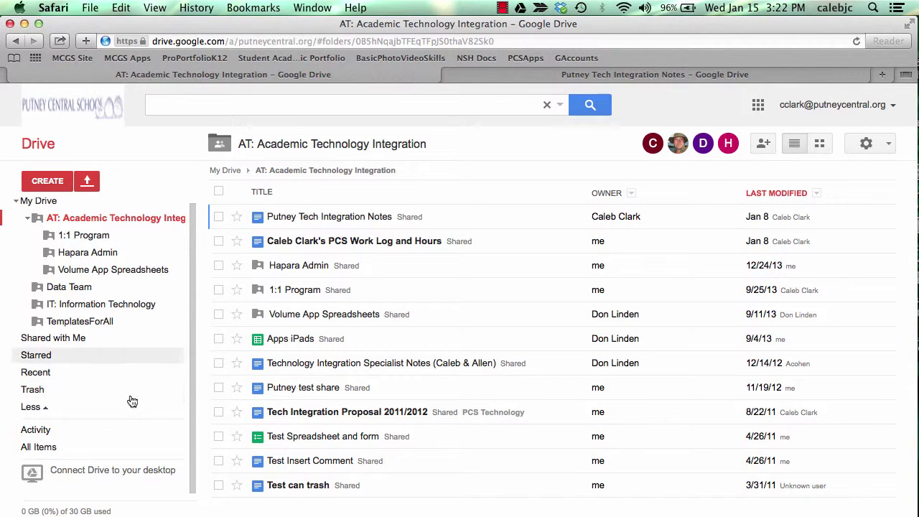